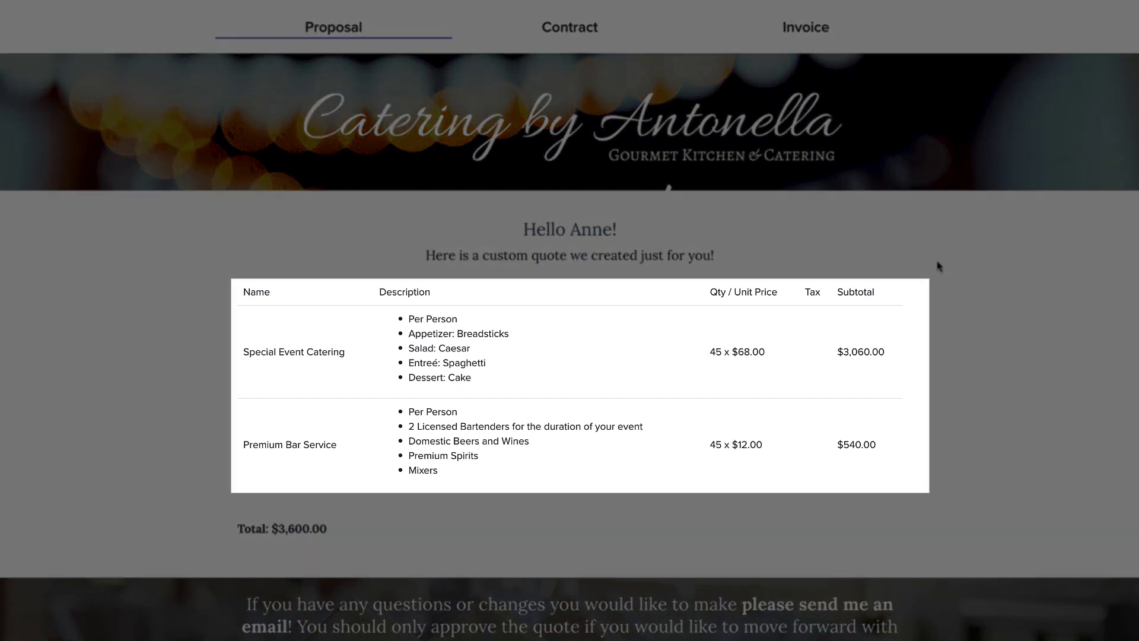
- Scroll through the sample client proposal preview to review its $3,600.00 quote
scroll(938, 265, "down", 1)
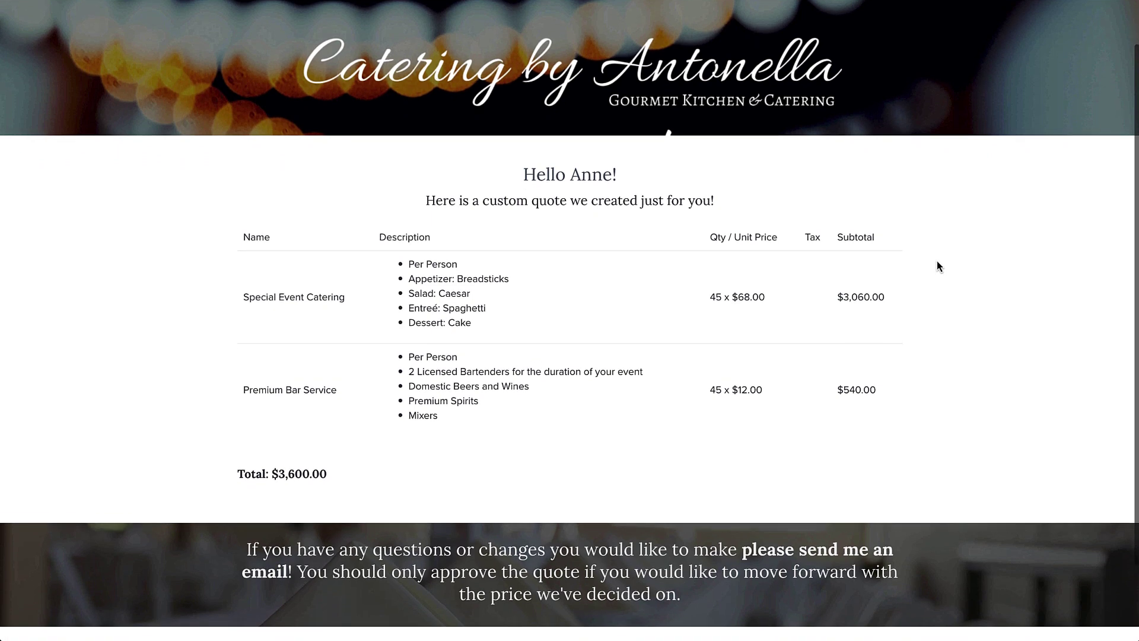
scroll(939, 266, "down", 2)
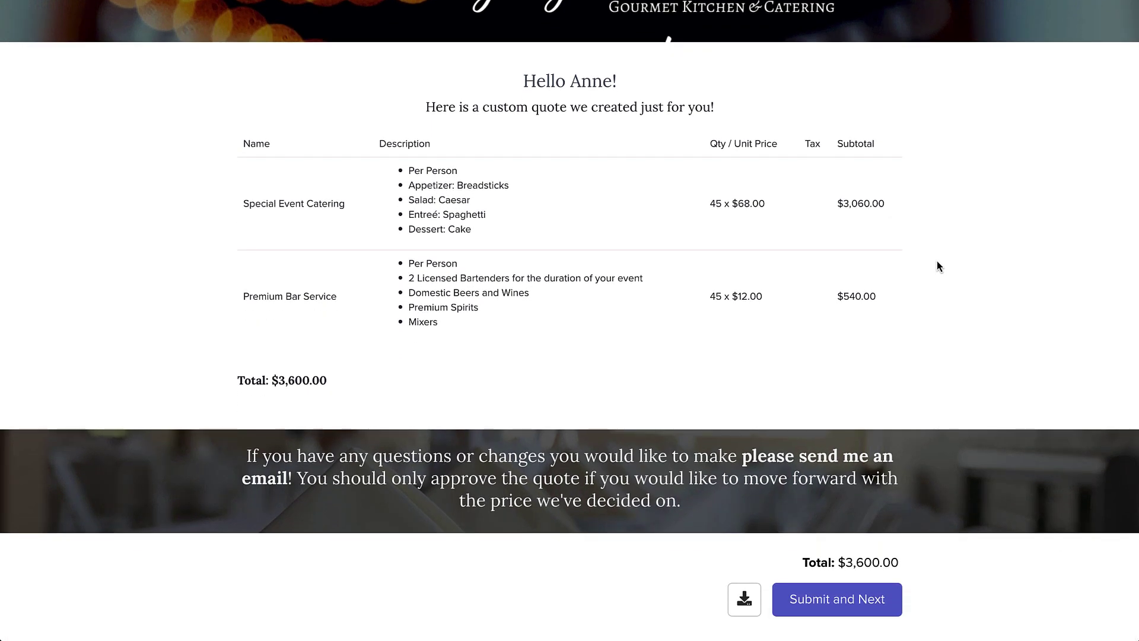
scroll(939, 265, "up", 3)
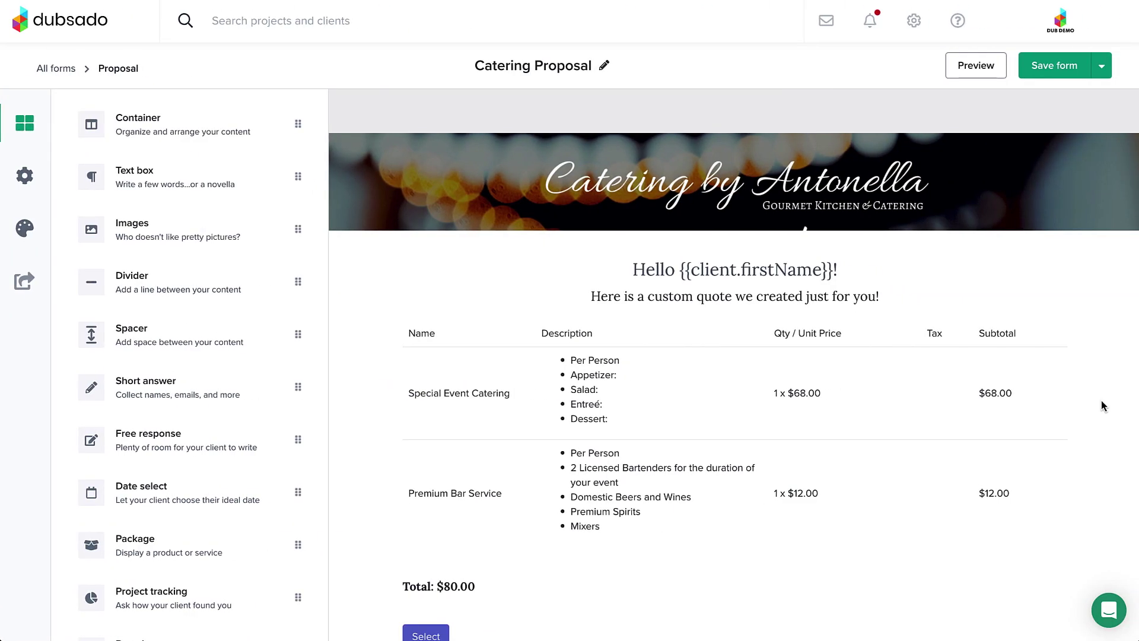
- Open the package block's settings, showing Catering Base Package at $80.00 with quantity 0–1000
scroll(1102, 402, "down", 3)
scroll(1102, 401, "down", 1)
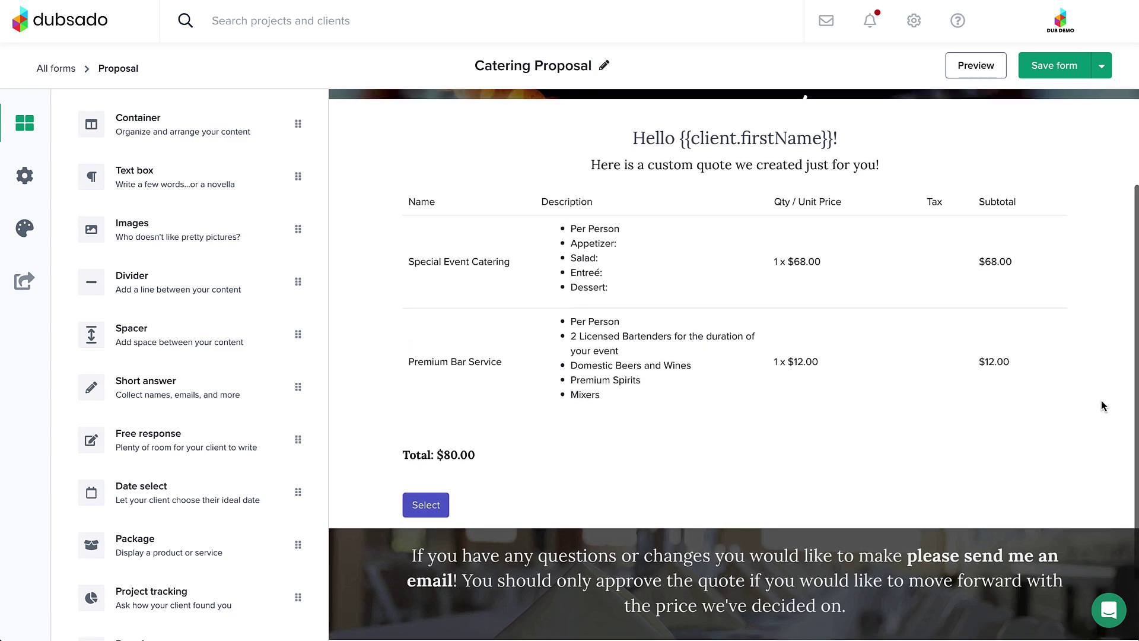
scroll(1101, 403, "up", 4)
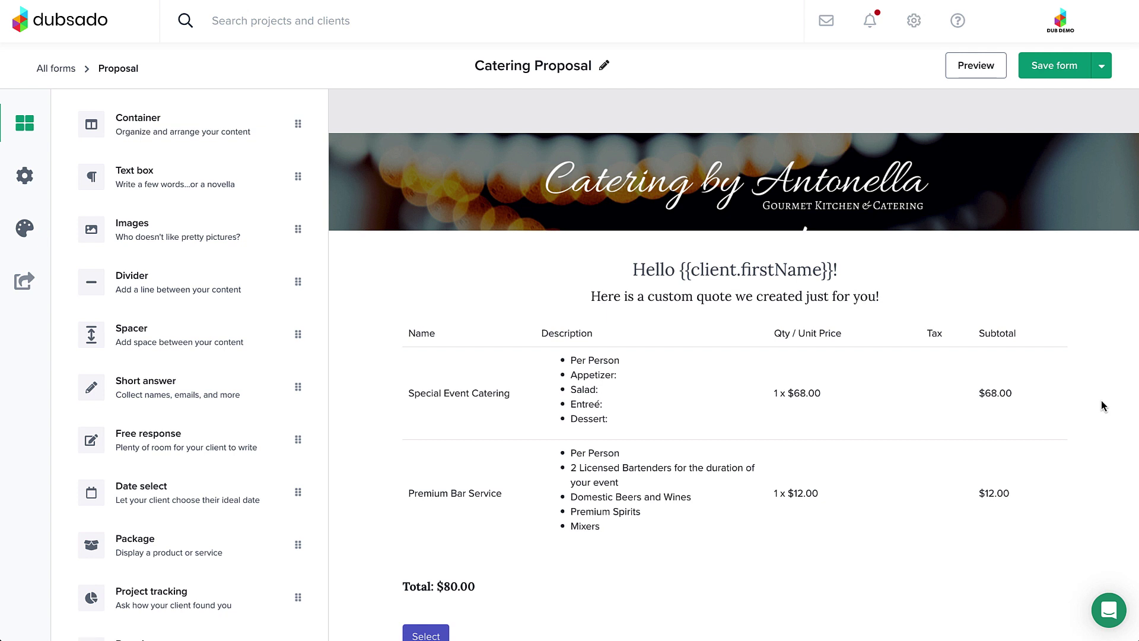
mouse_move(981, 415)
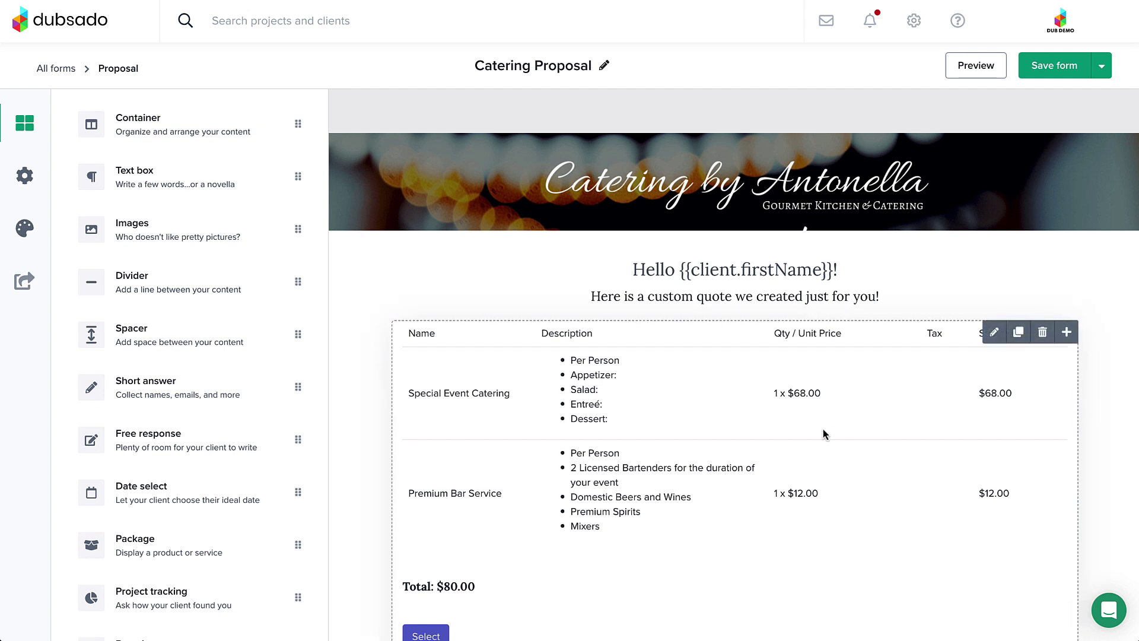
left_click(782, 438)
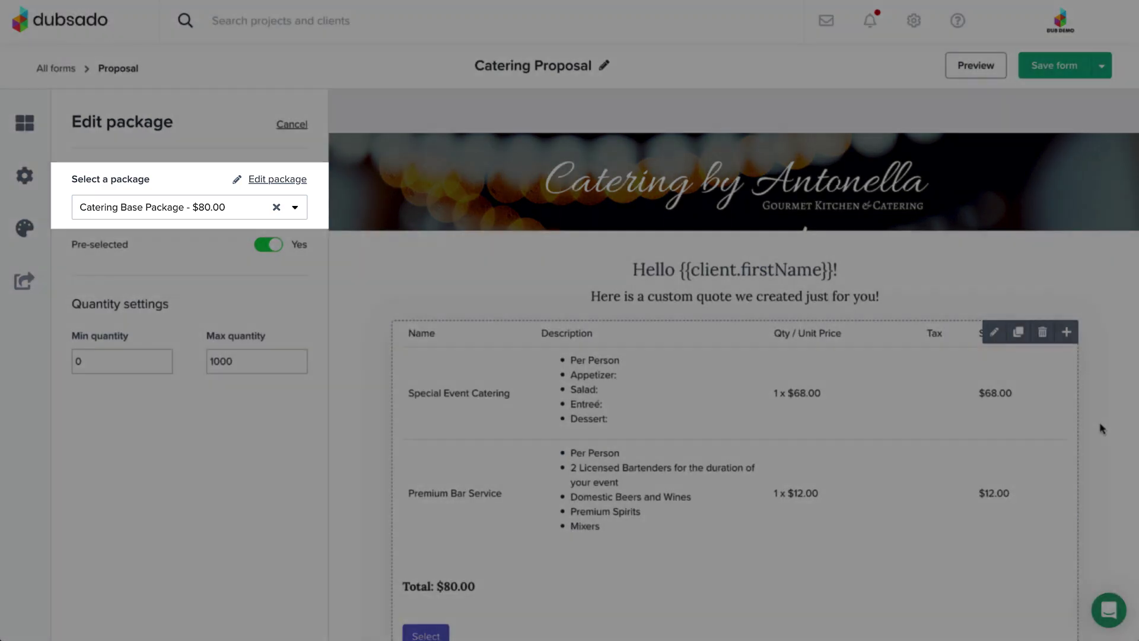
- Delete the Select button text from the package block and save the inline edit
scroll(1101, 428, "down", 2)
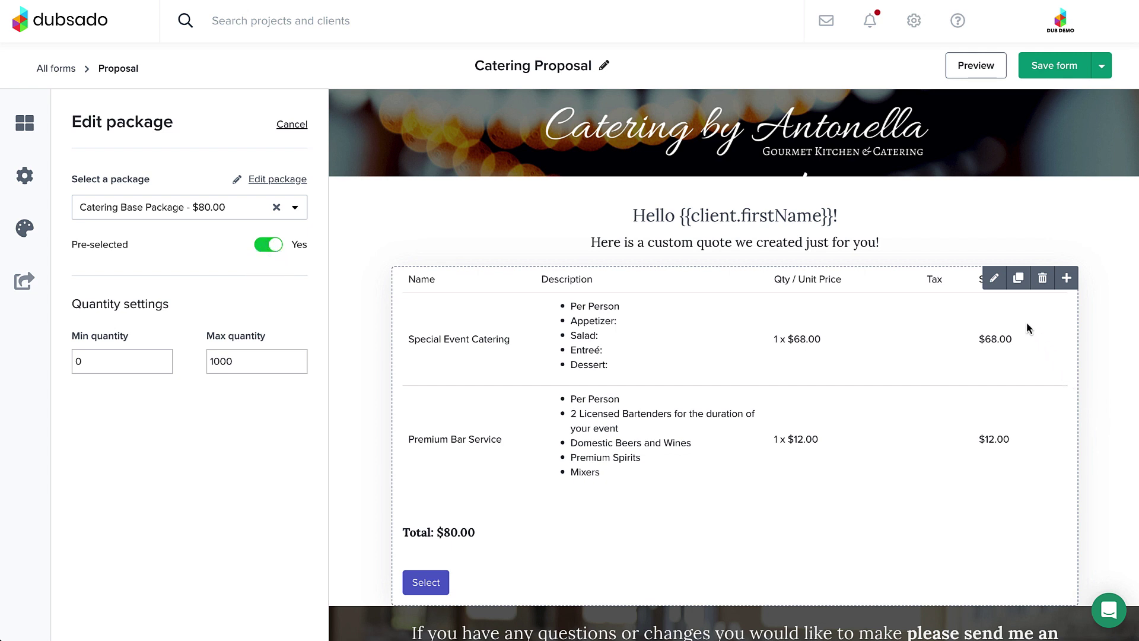
left_click(994, 278)
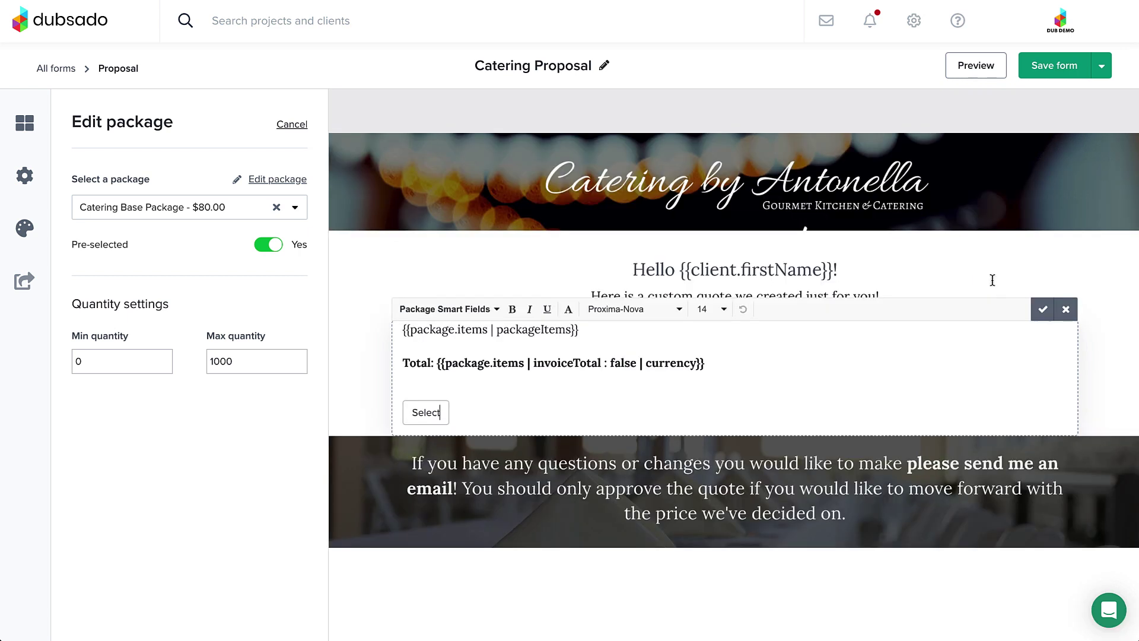
left_click_drag(442, 412, 399, 418)
key("BackSpace")
key("BackSpace")
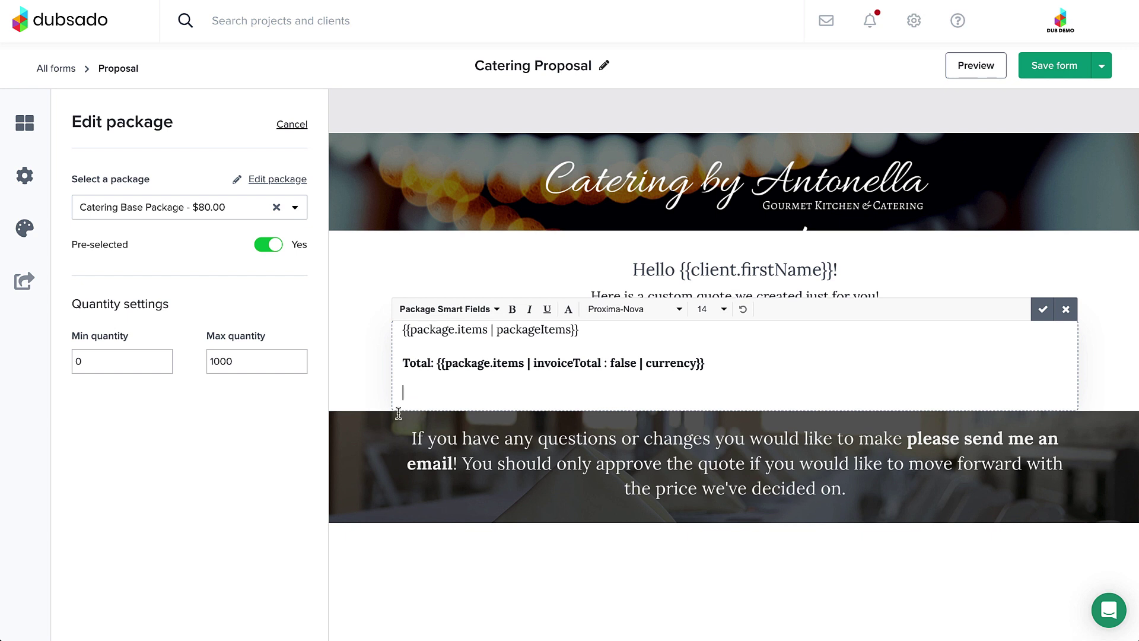
left_click(1043, 311)
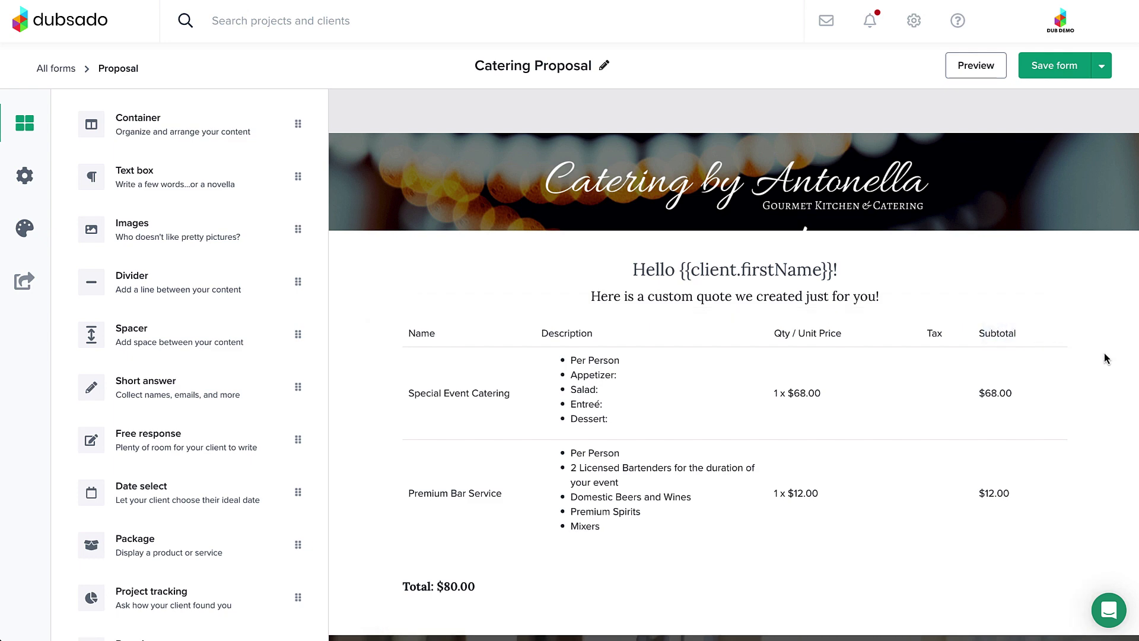
scroll(1104, 356, "down", 2)
- Look through the Package Smart Fields list and save the package block content unchanged
scroll(1105, 357, "down", 1)
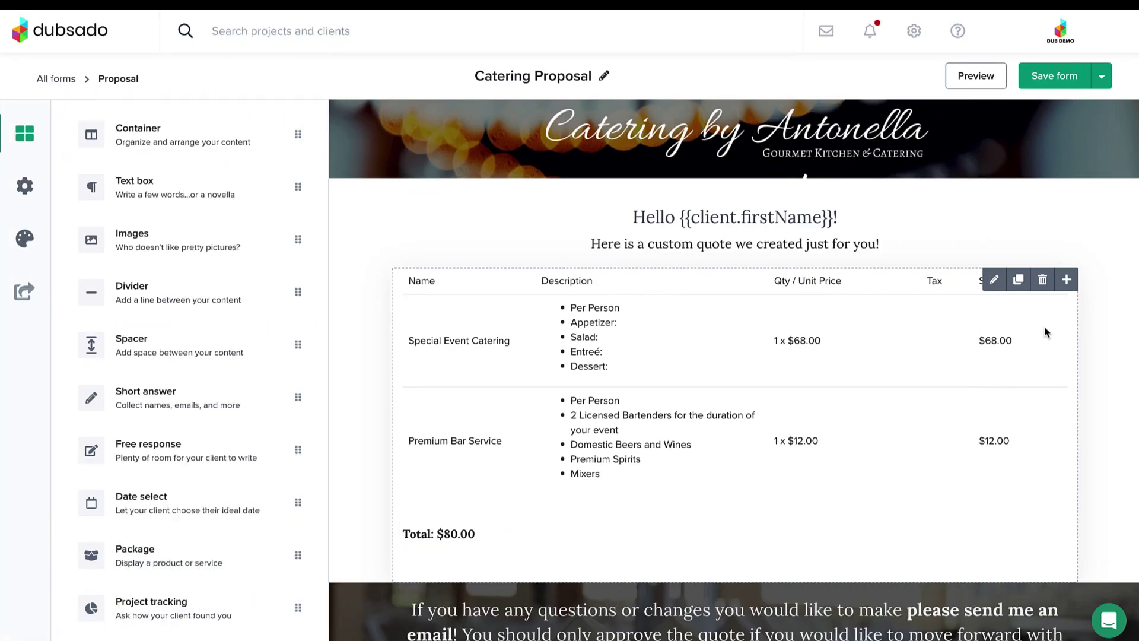
left_click(994, 280)
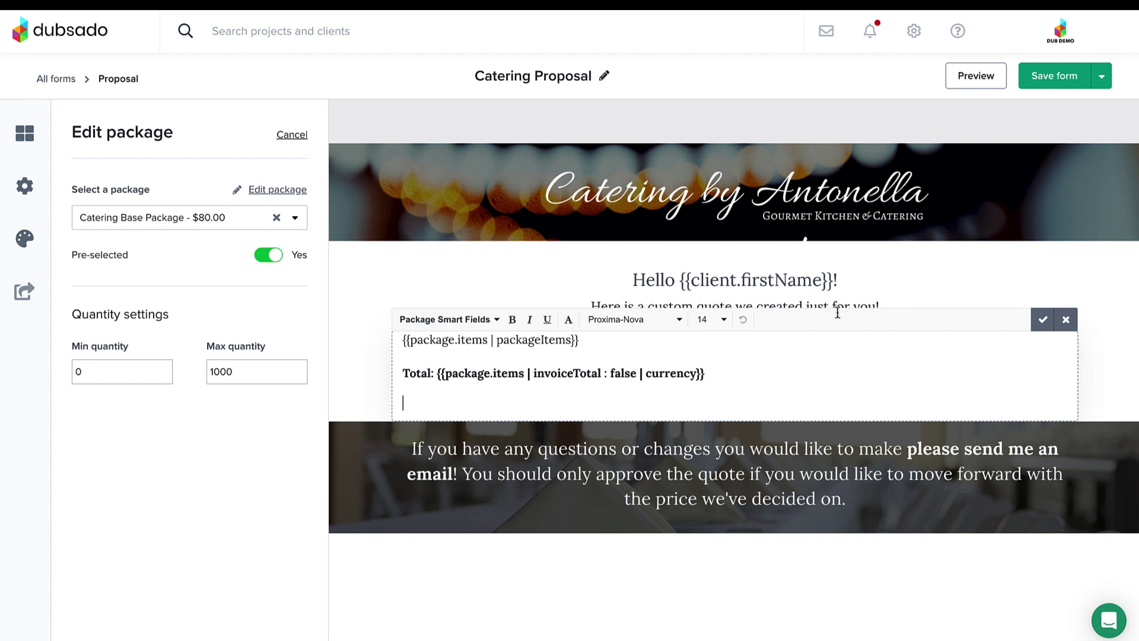
left_click_drag(578, 339, 402, 345)
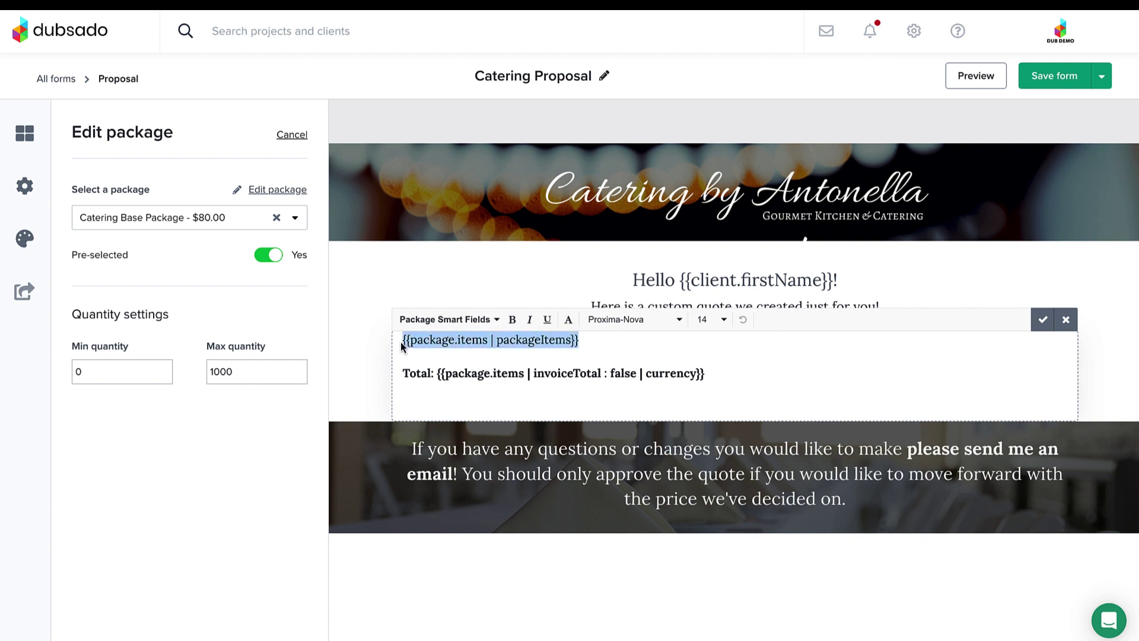
left_click(479, 324)
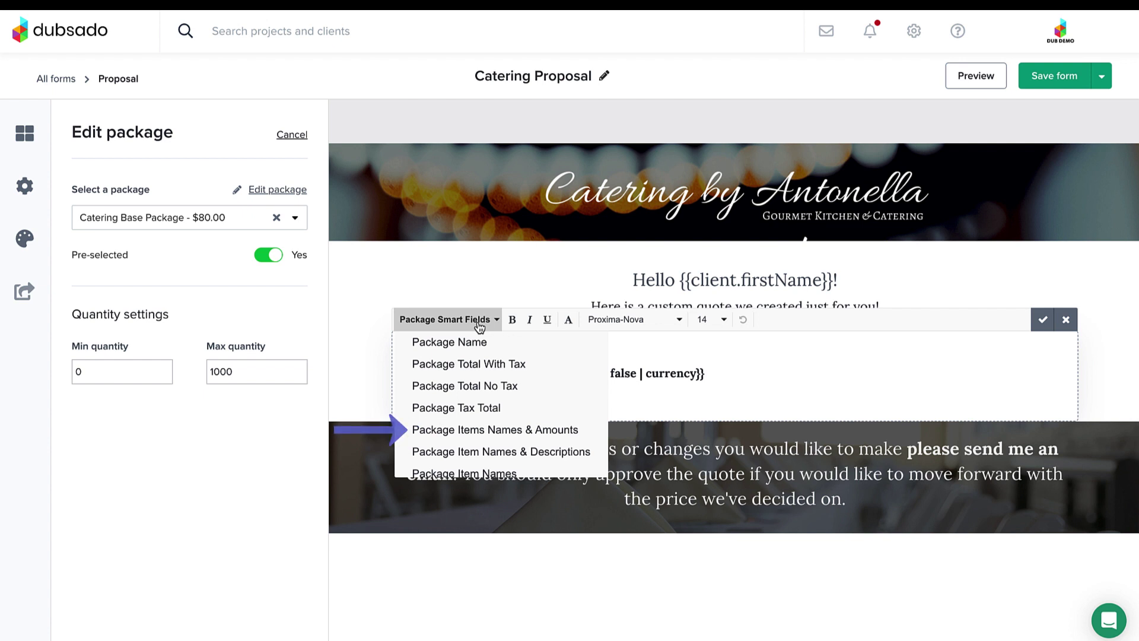
left_click(479, 324)
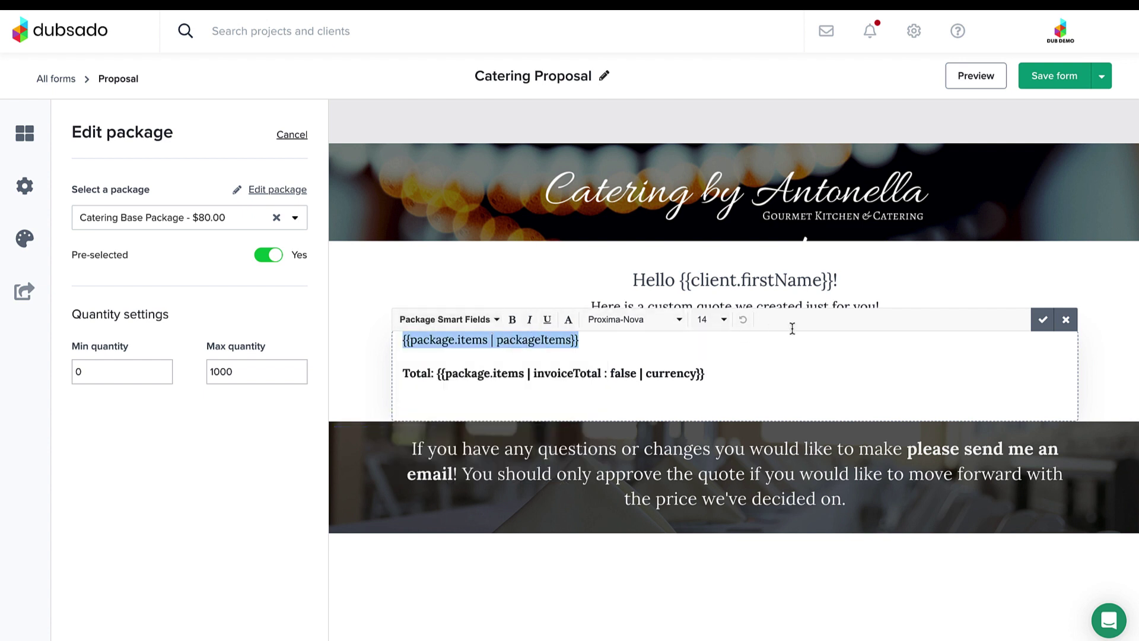
left_click(1042, 321)
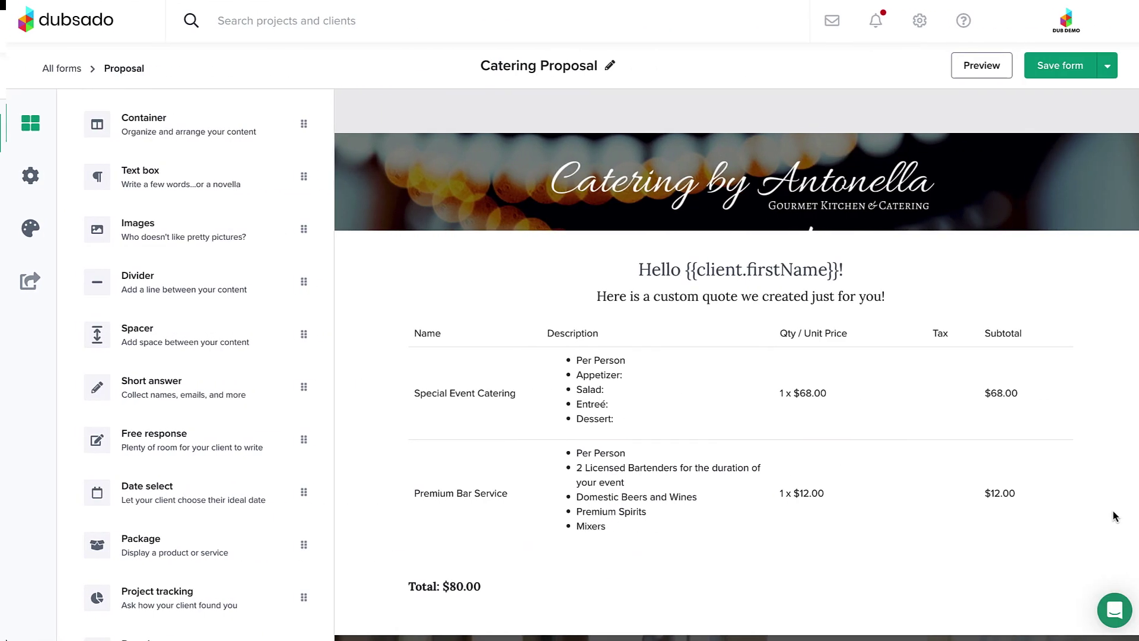
scroll(1107, 515, "down", 3)
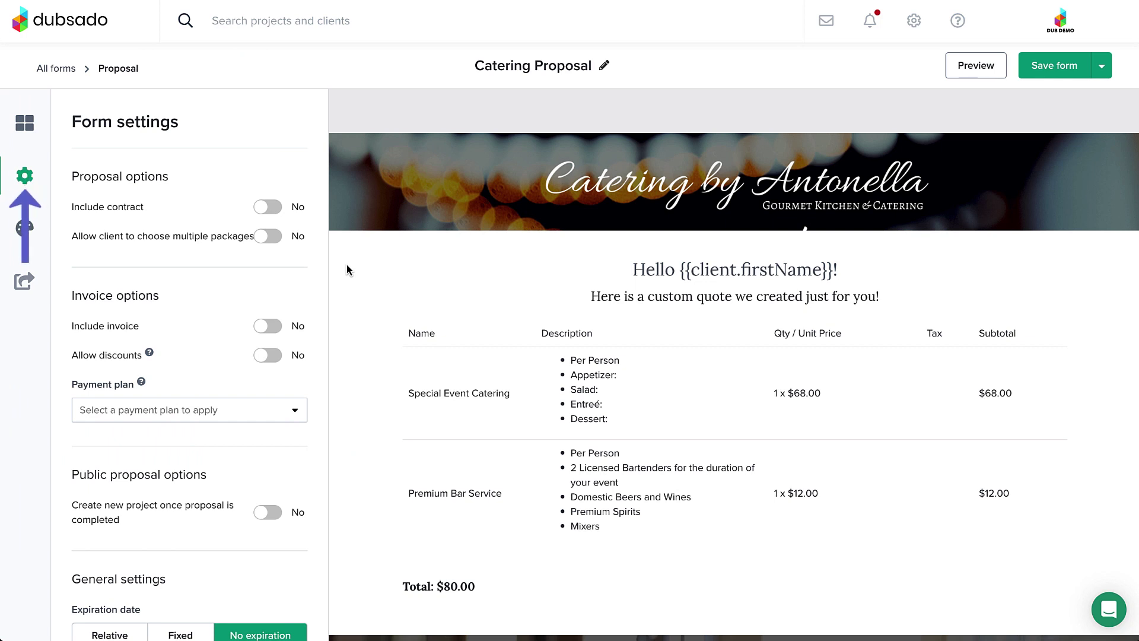
- Turn on Include contract with the Catering Contract attached, and turn on Include invoice
left_click(270, 208)
left_click(267, 234)
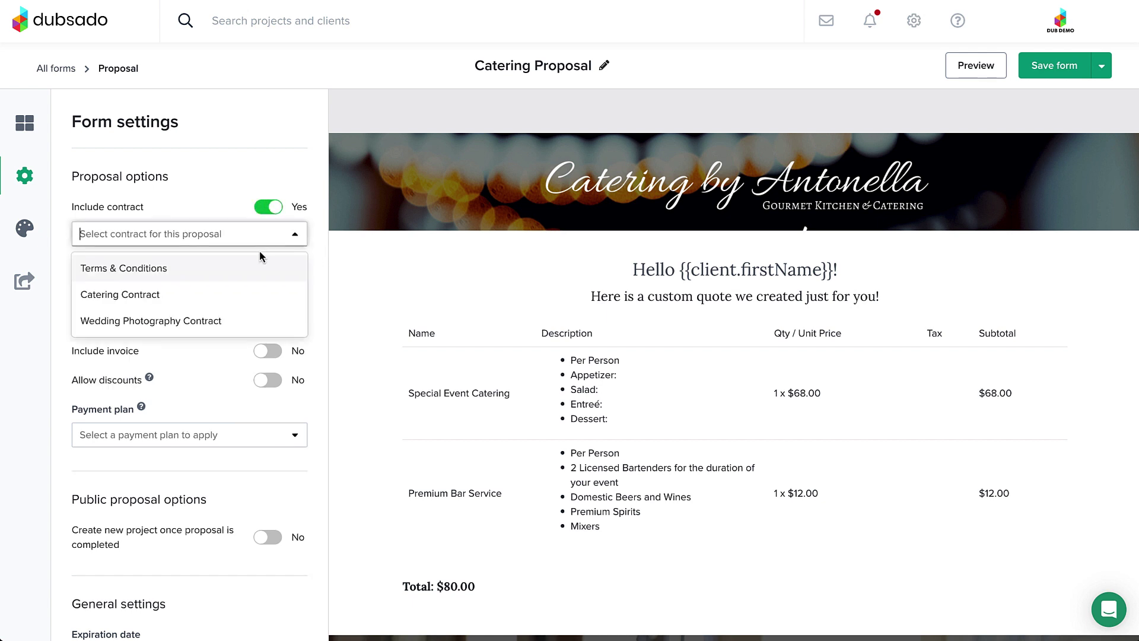
left_click(255, 293)
left_click(270, 352)
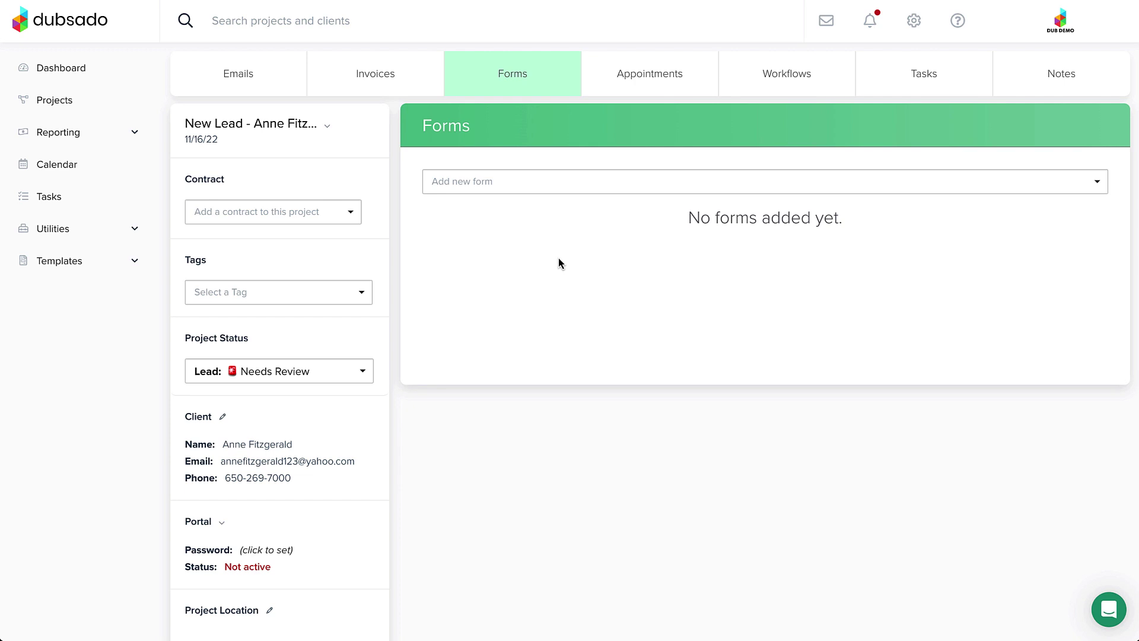
- Add the Catering Proposal form to the lead's project and open it in the builder
left_click(530, 187)
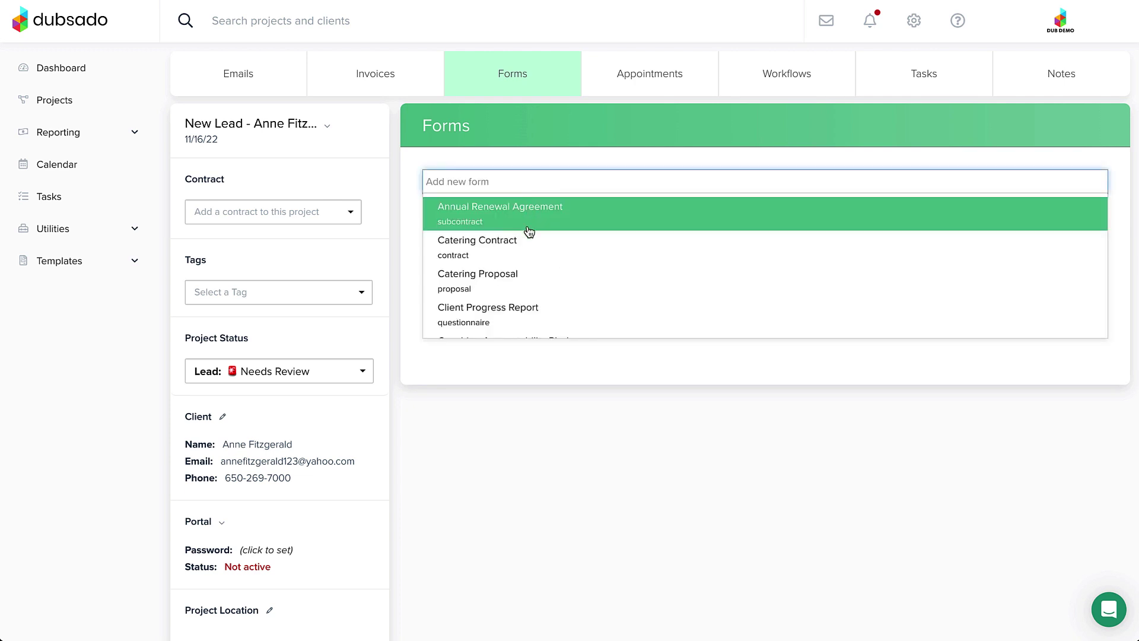
left_click(528, 280)
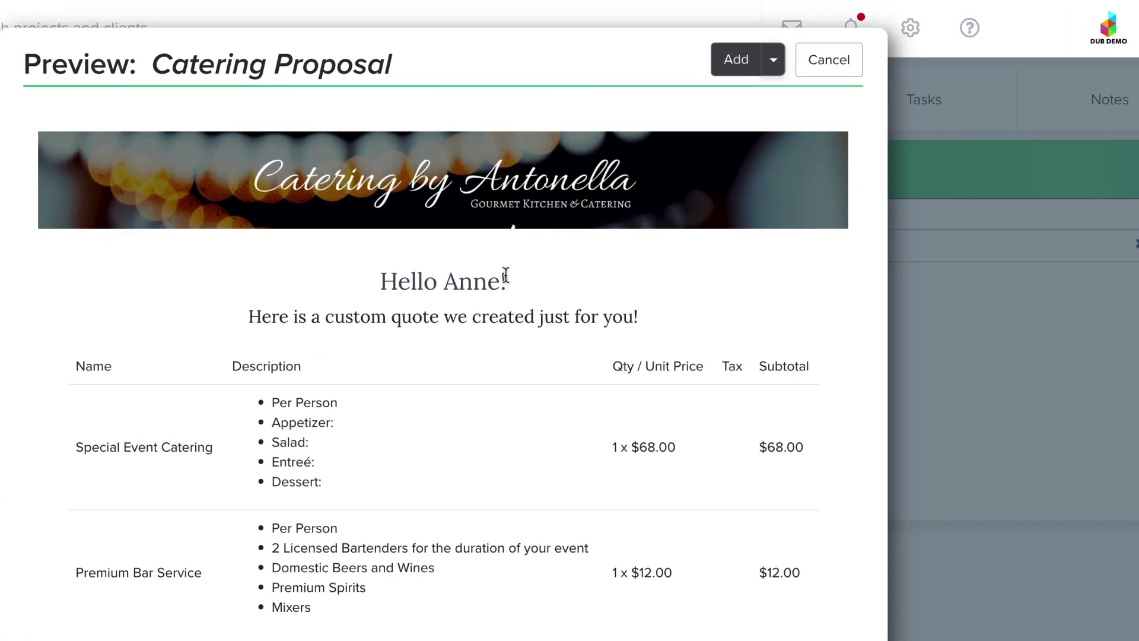
left_click(728, 64)
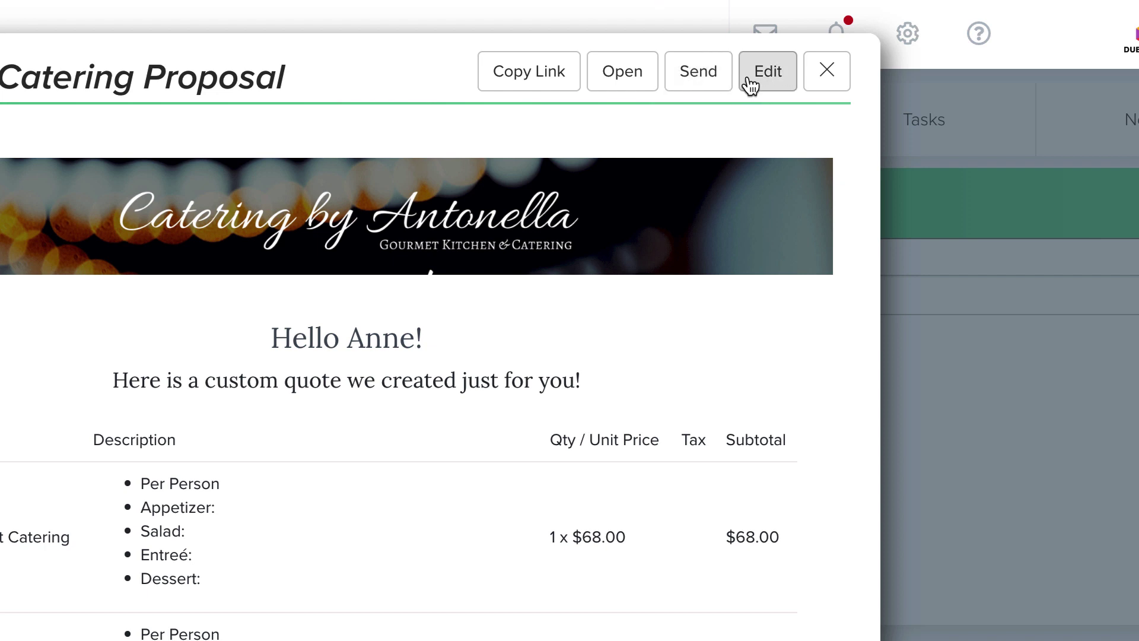
left_click(766, 75)
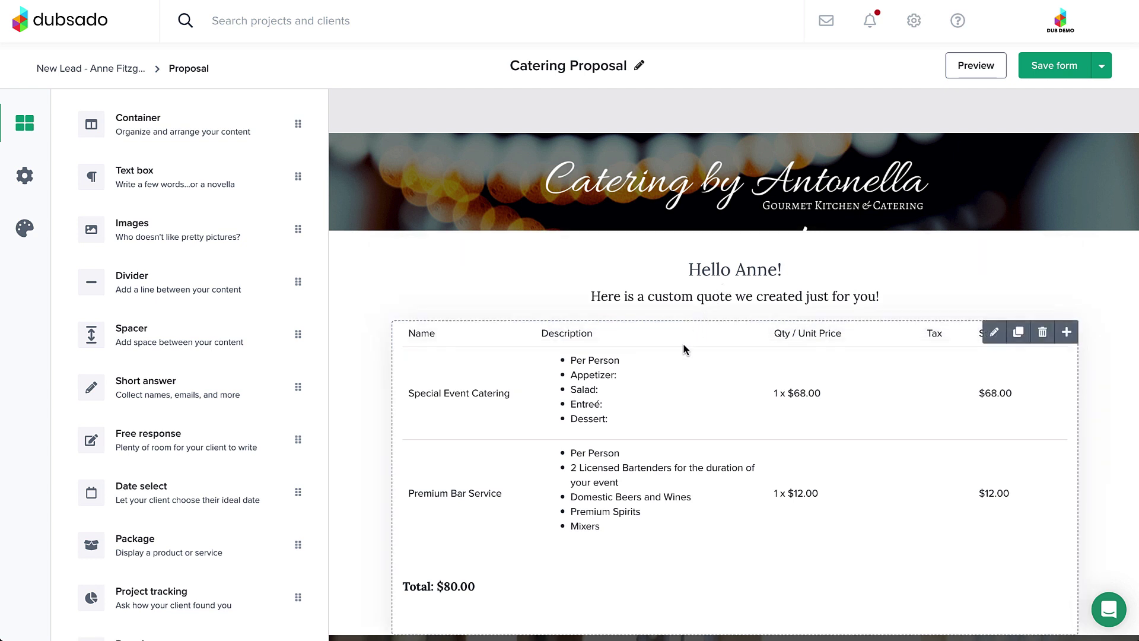
- Open the Catering Base Package's line items and edit the Special Event Catering row
left_click(638, 416)
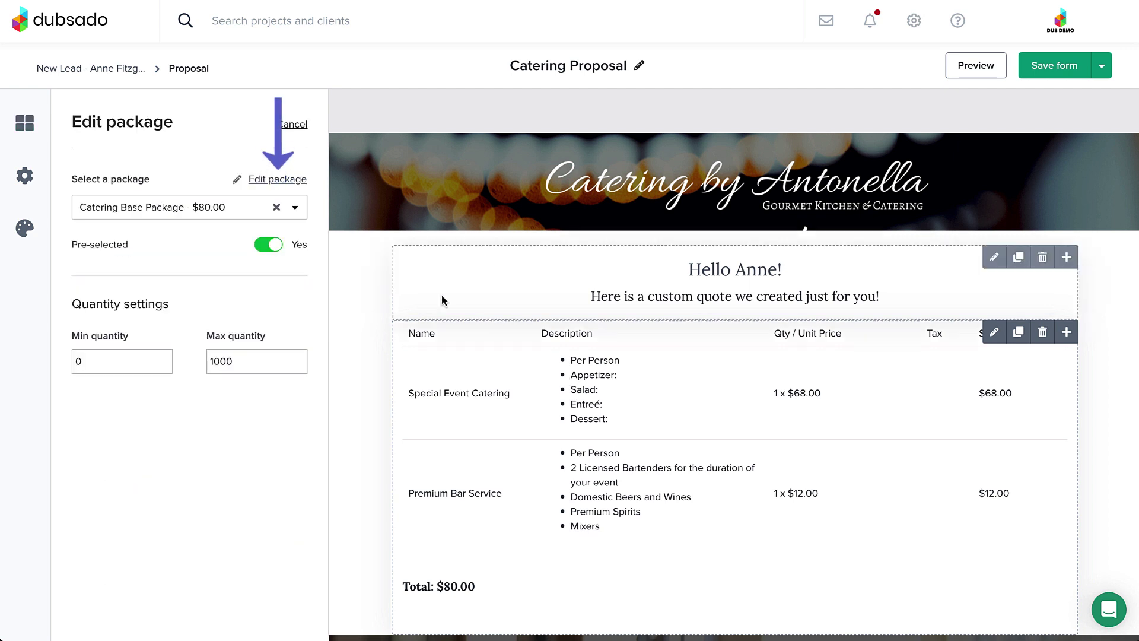
left_click(271, 180)
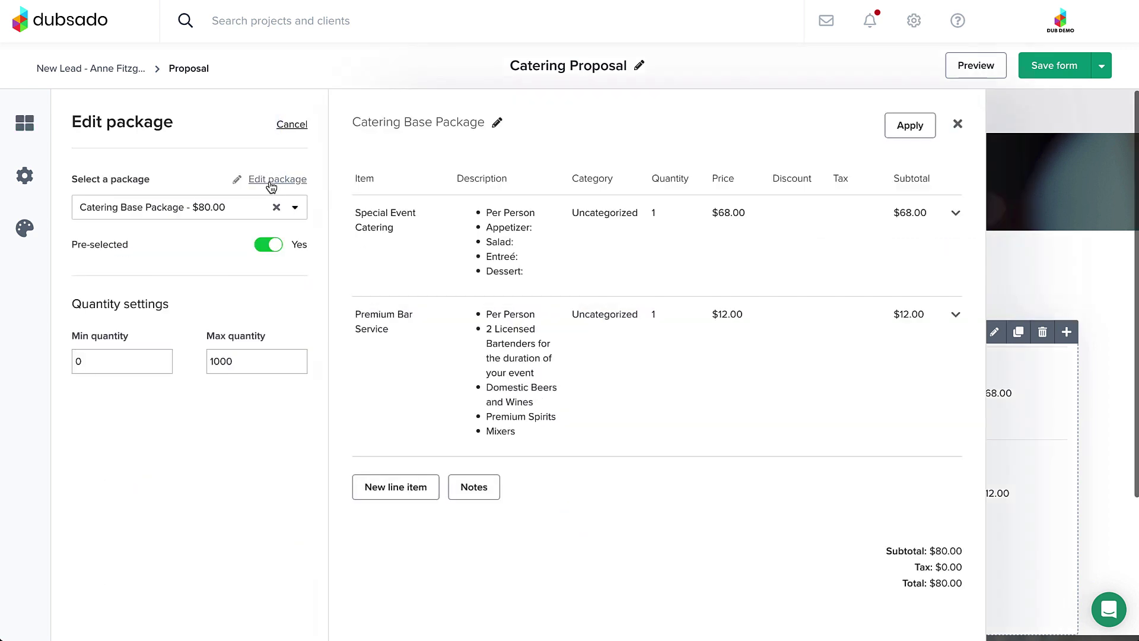
left_click(955, 215)
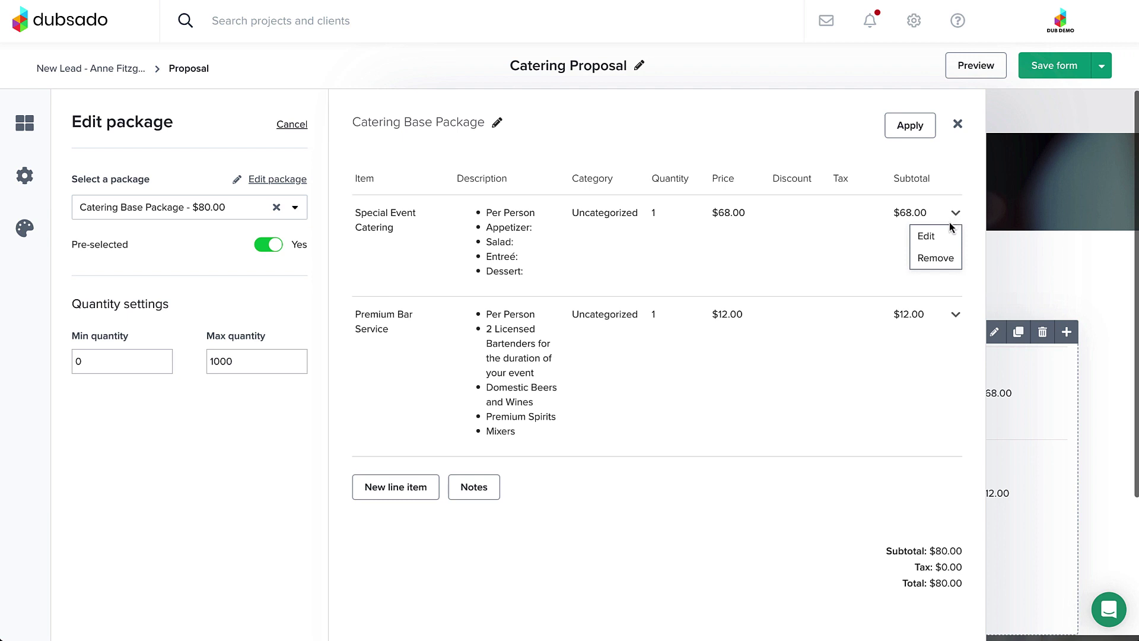
left_click(927, 237)
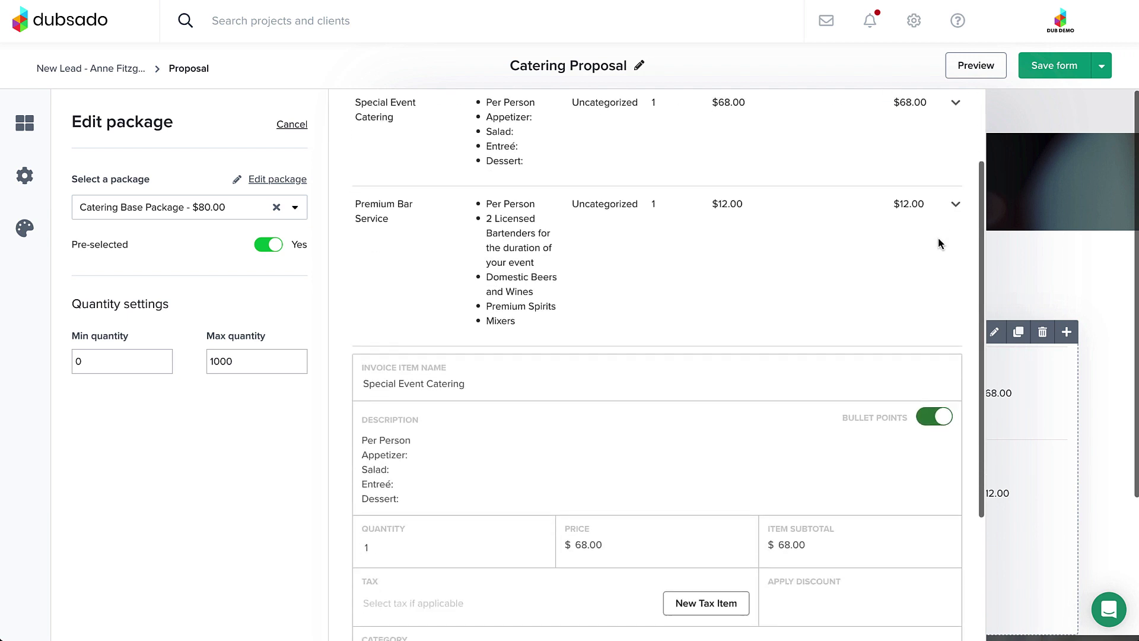
- Save Special Event Catering with quantity 45 and the Breadsticks, Caesar, Spaghetti and Cake menu
scroll(938, 237, "down", 2)
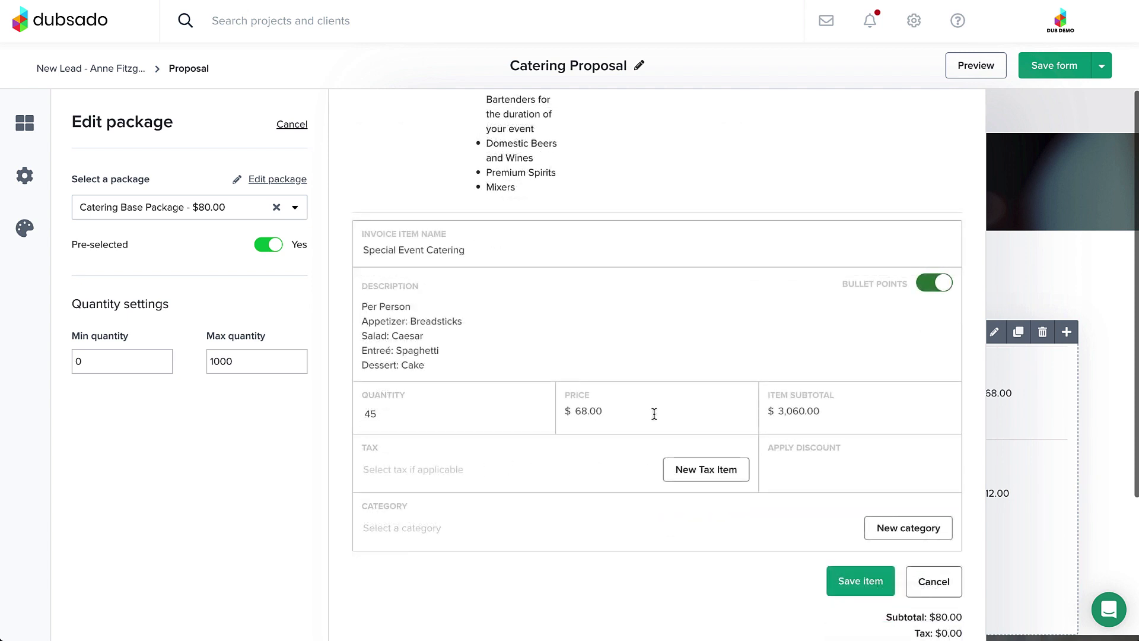
left_click(858, 581)
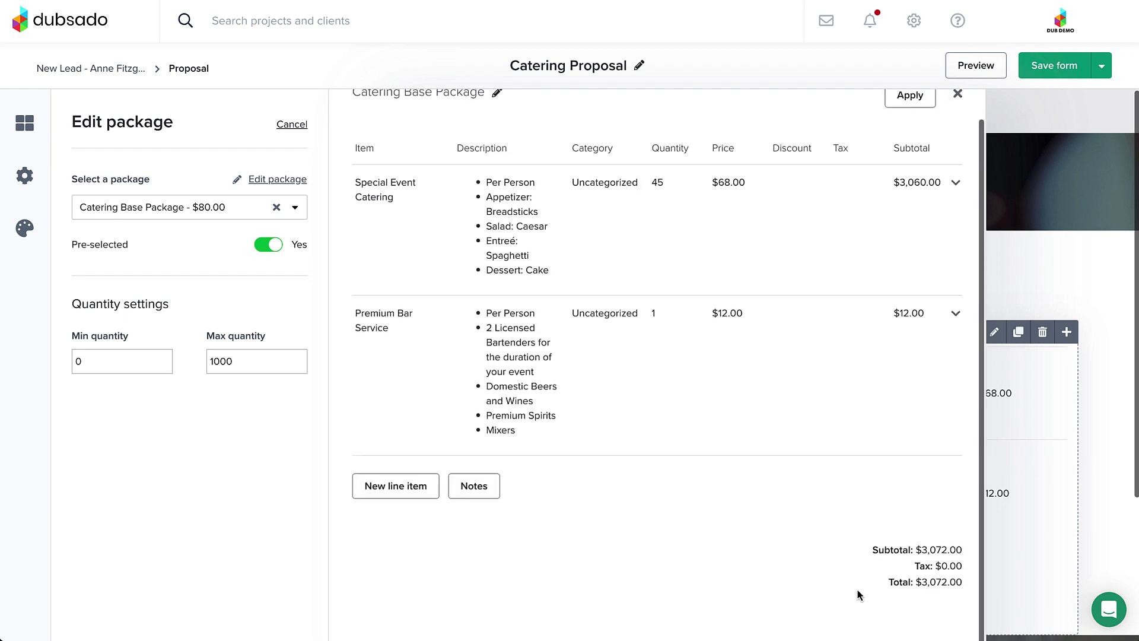
scroll(858, 594, "up", 1)
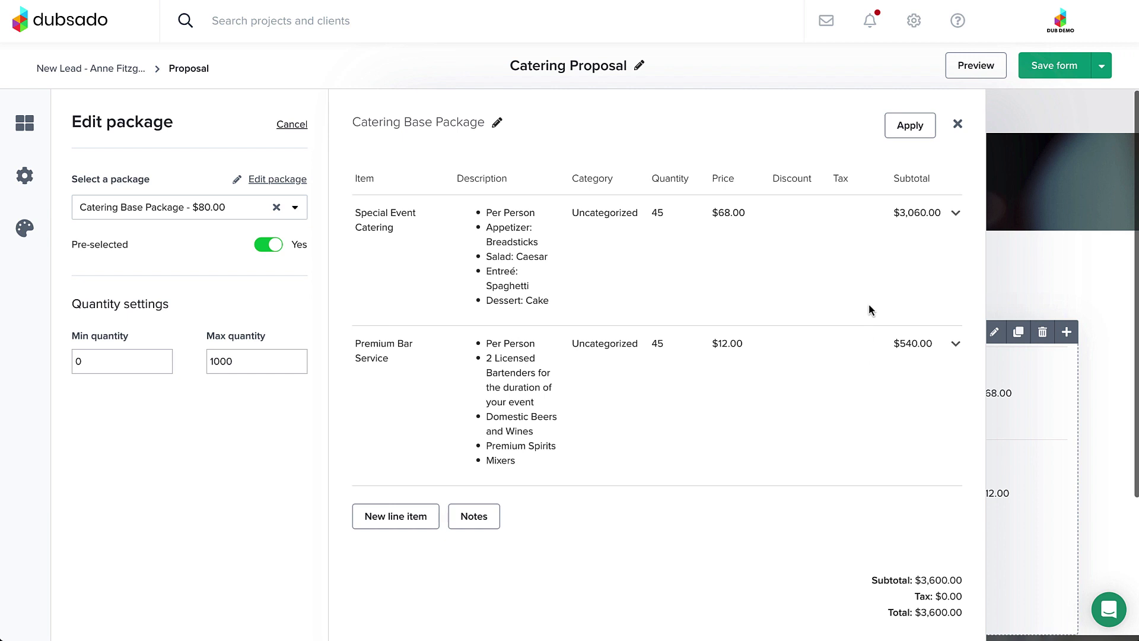
- Apply the package changes and save and close the $3,600.00 proposal
left_click(910, 127)
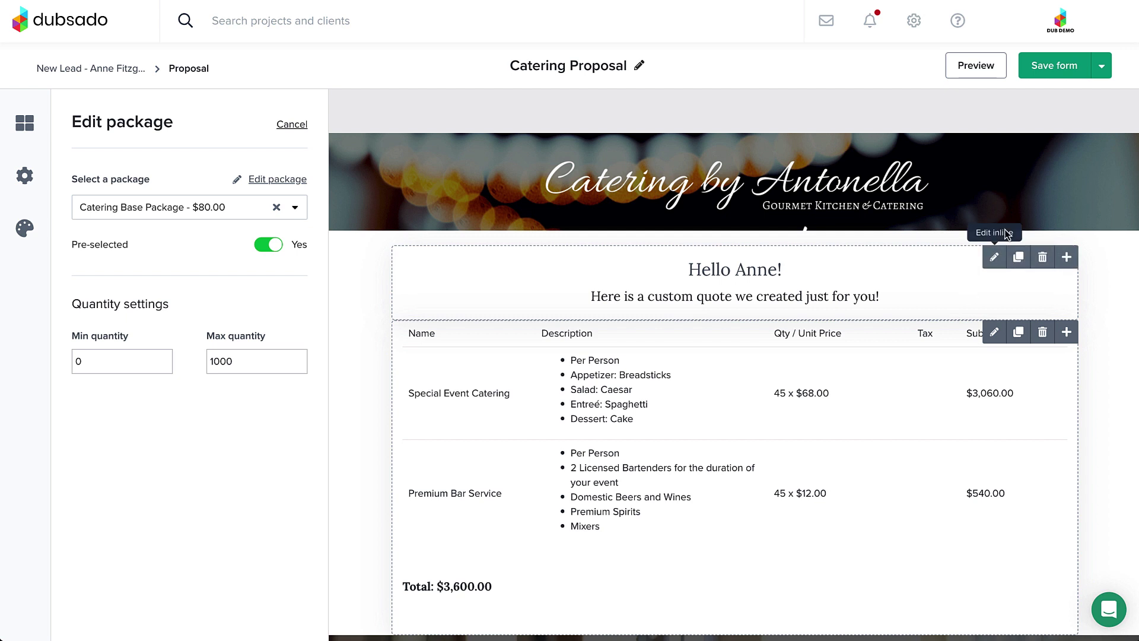
left_click(1101, 74)
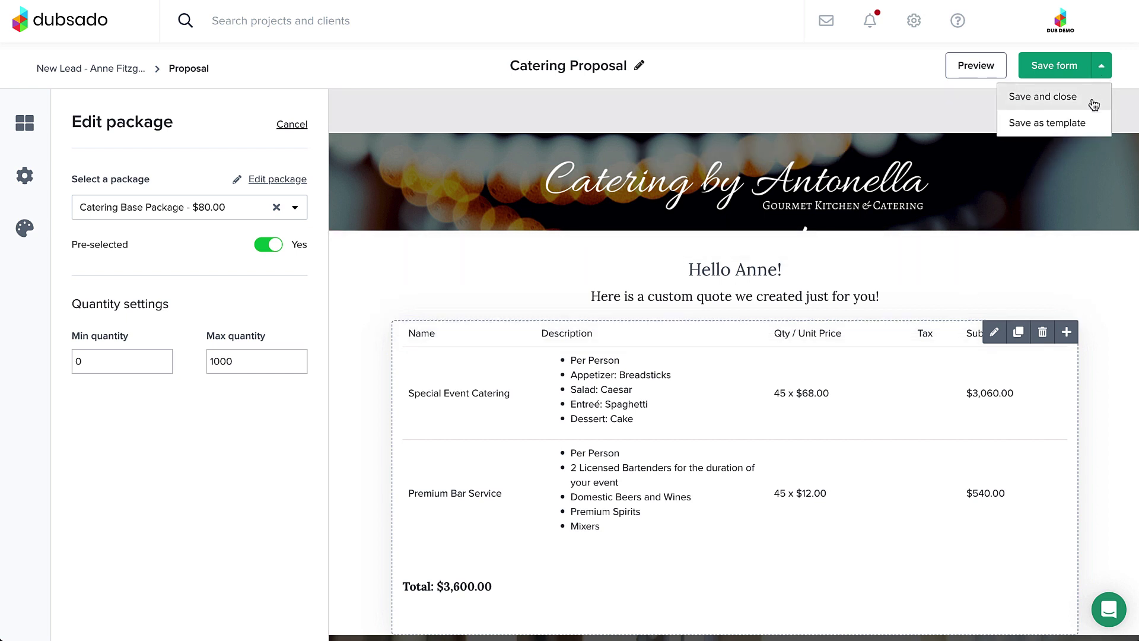
left_click(1094, 104)
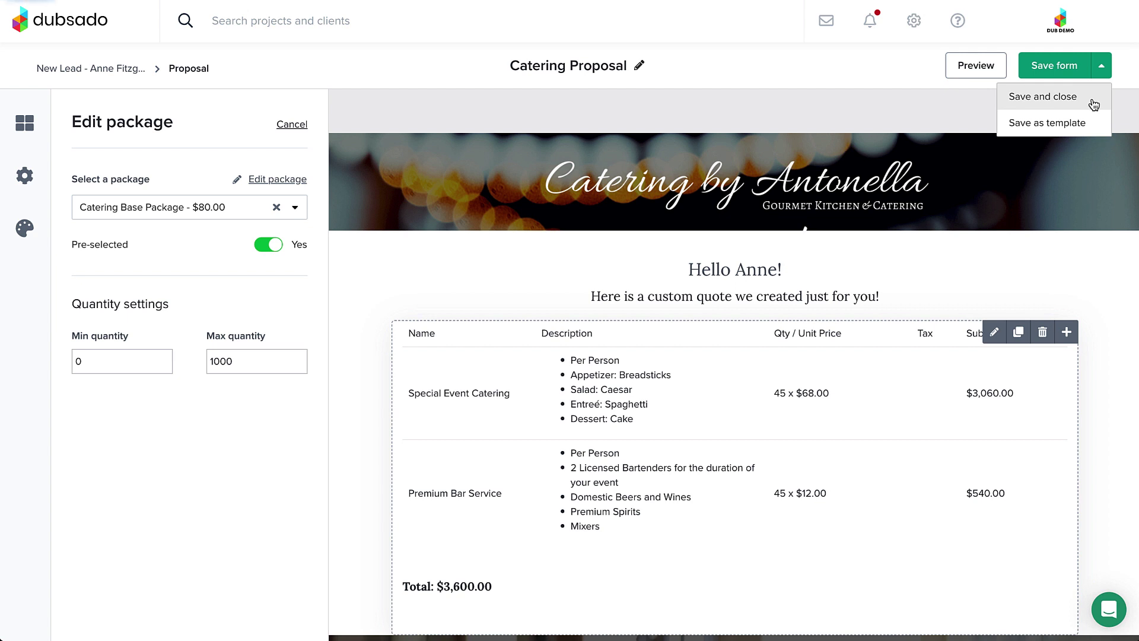